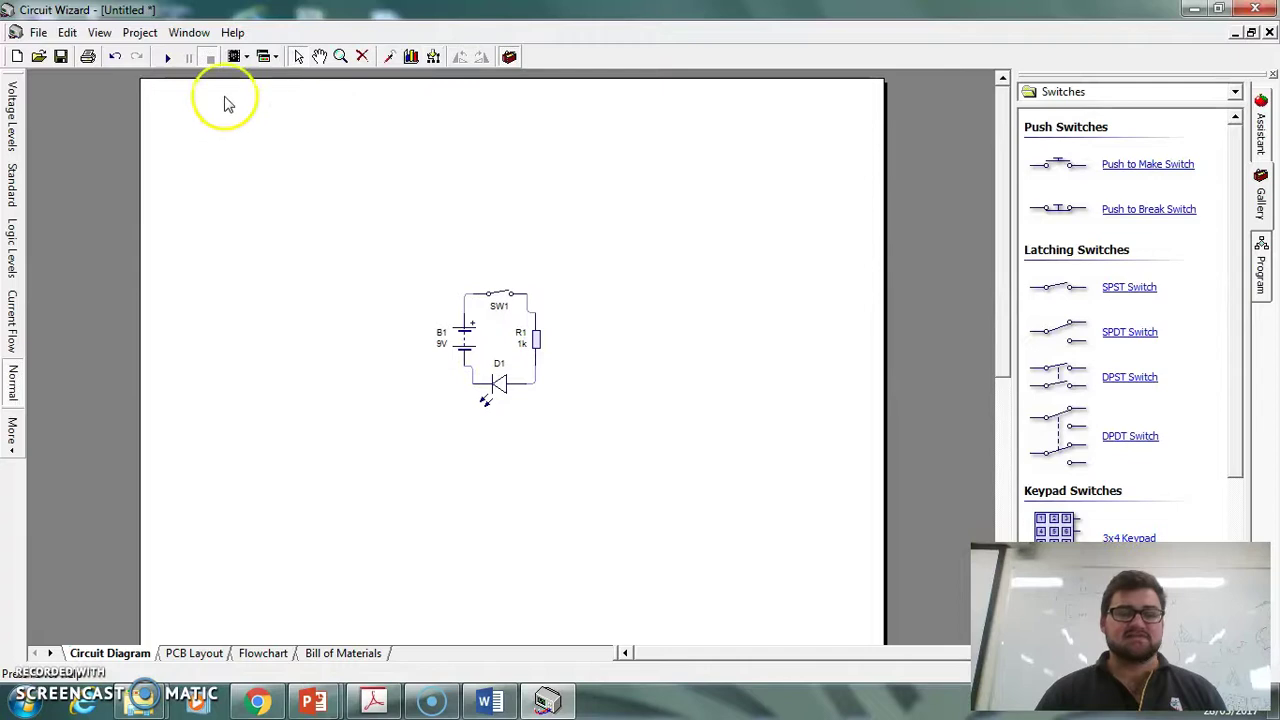
Step: Look through the Project > Circuit Symbols menu, then close it without running anything
click(140, 32)
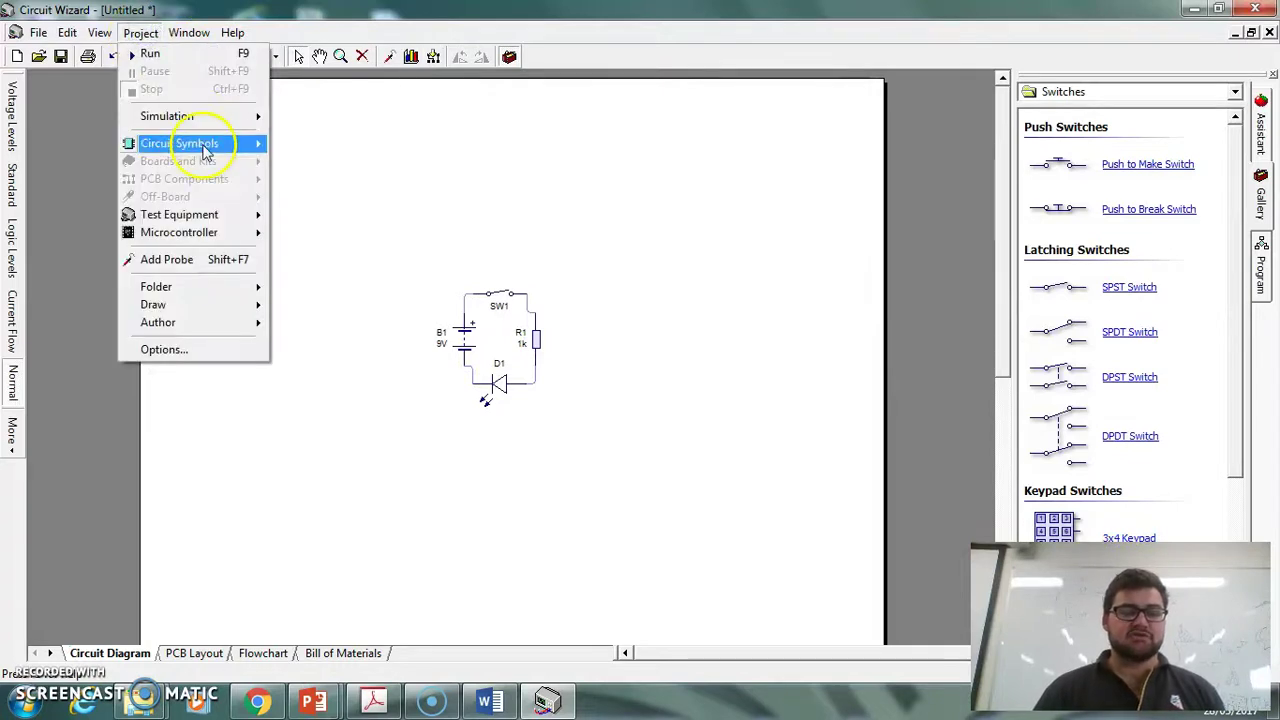
mouse_move(205, 150)
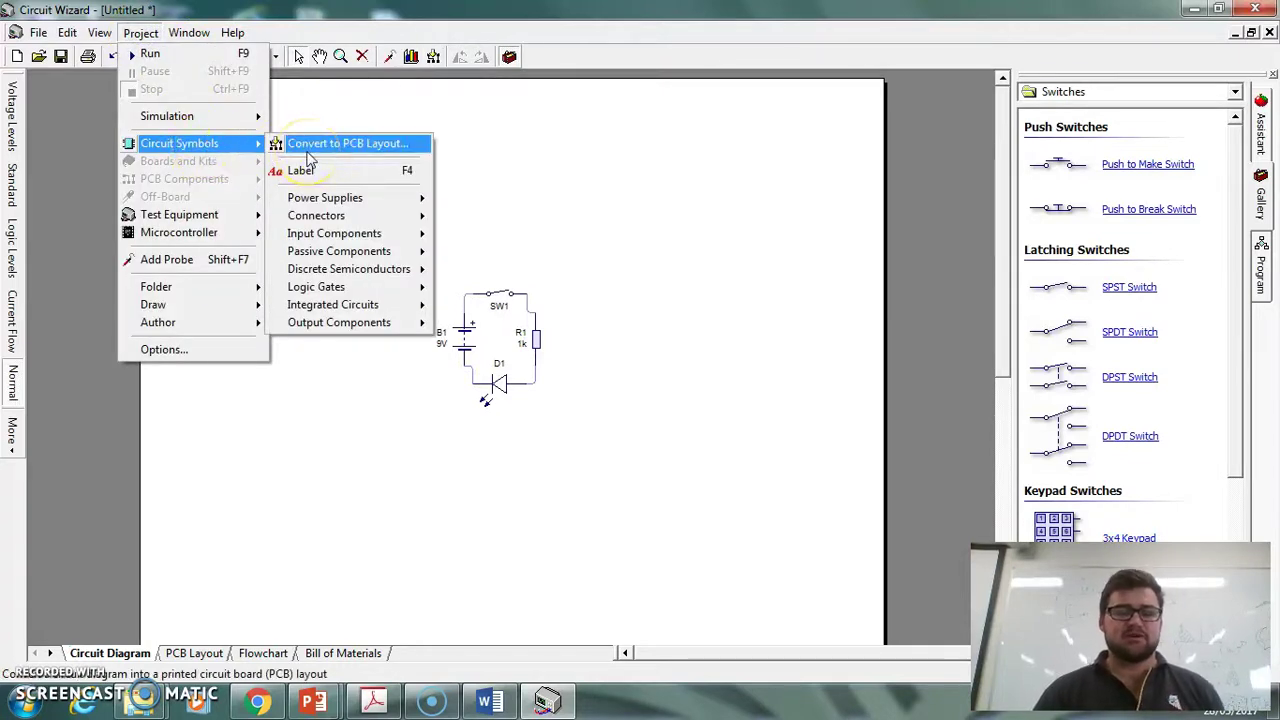
click(491, 168)
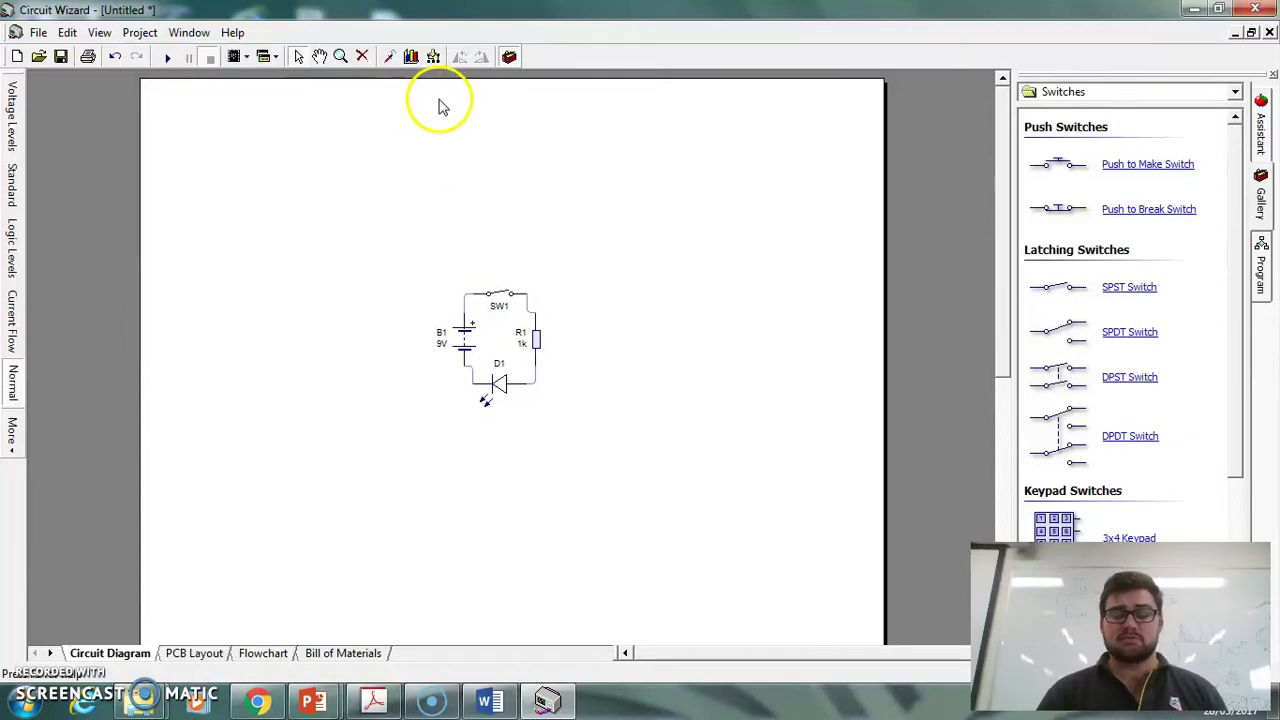
Step: Run Convert to PCB with a single-sided board, normal tracks and Rectangular shape
click(433, 56)
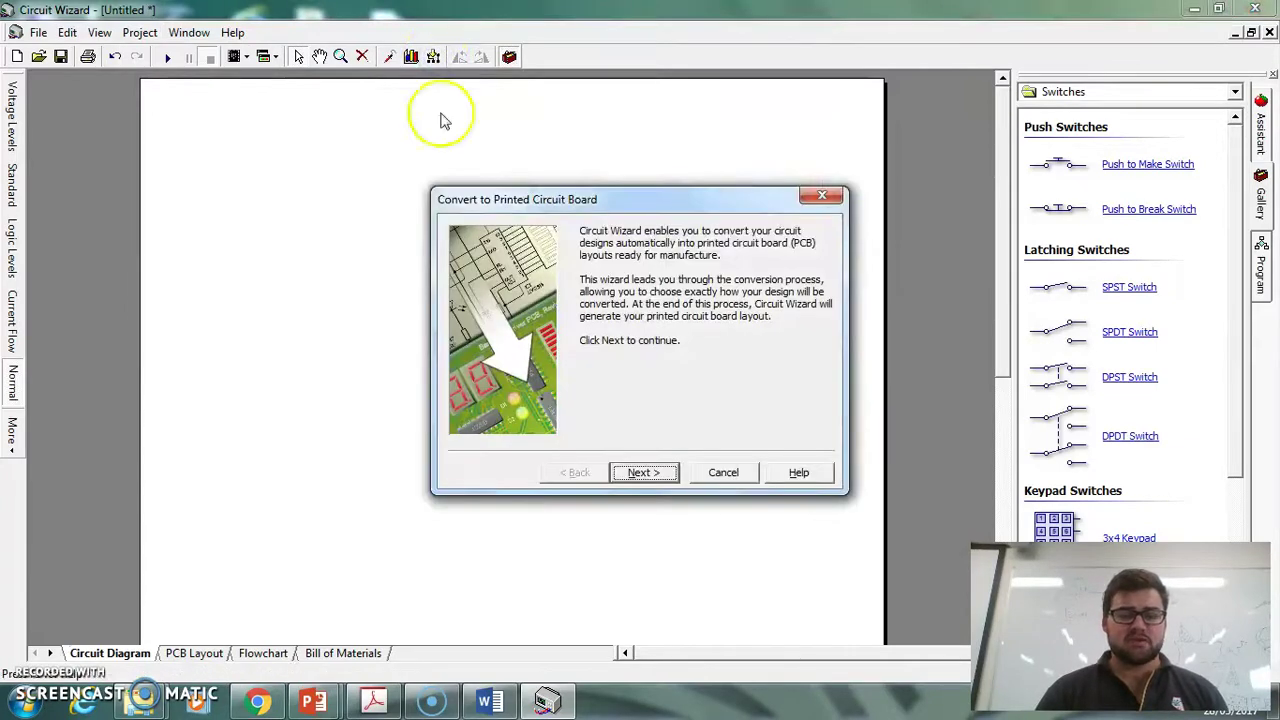
click(644, 472)
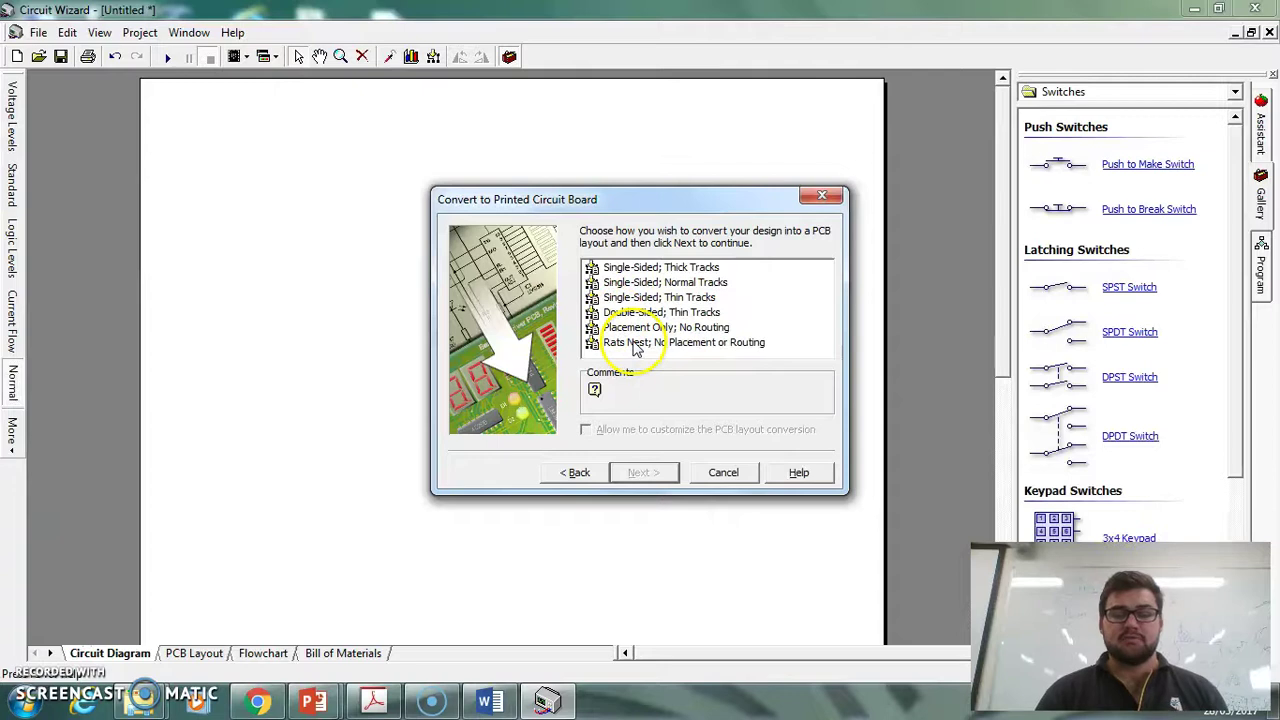
click(655, 282)
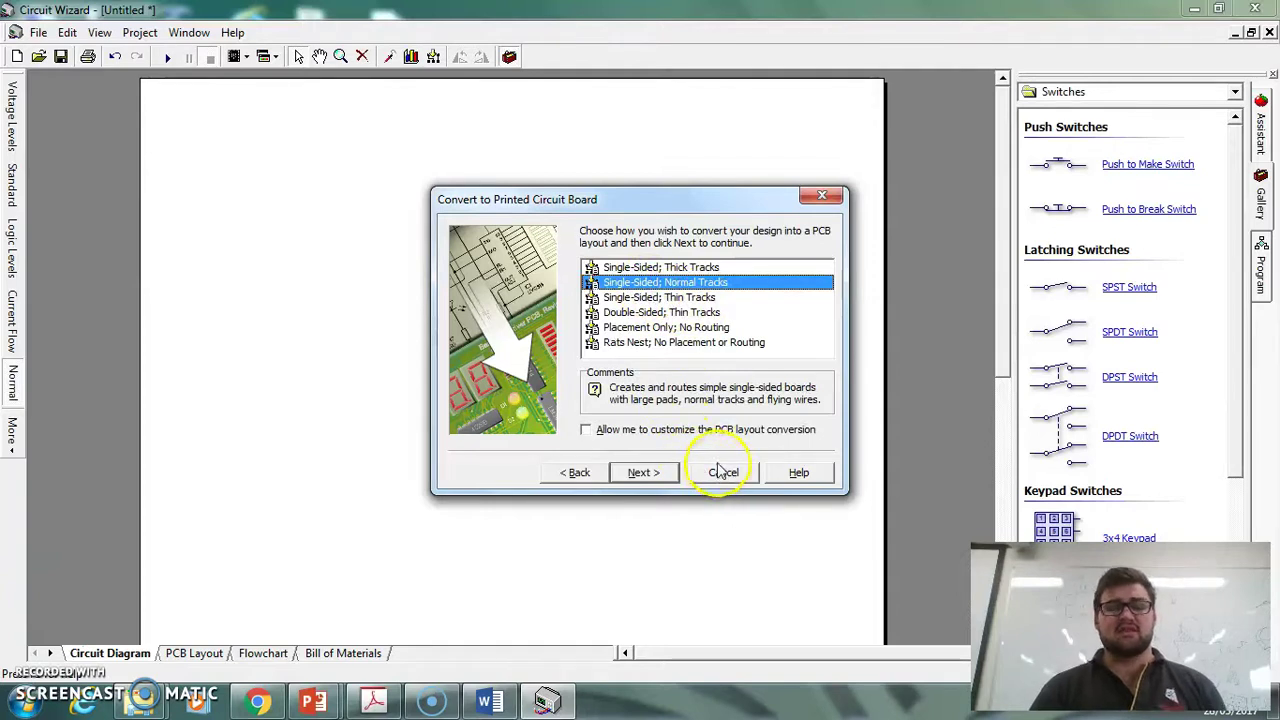
click(650, 474)
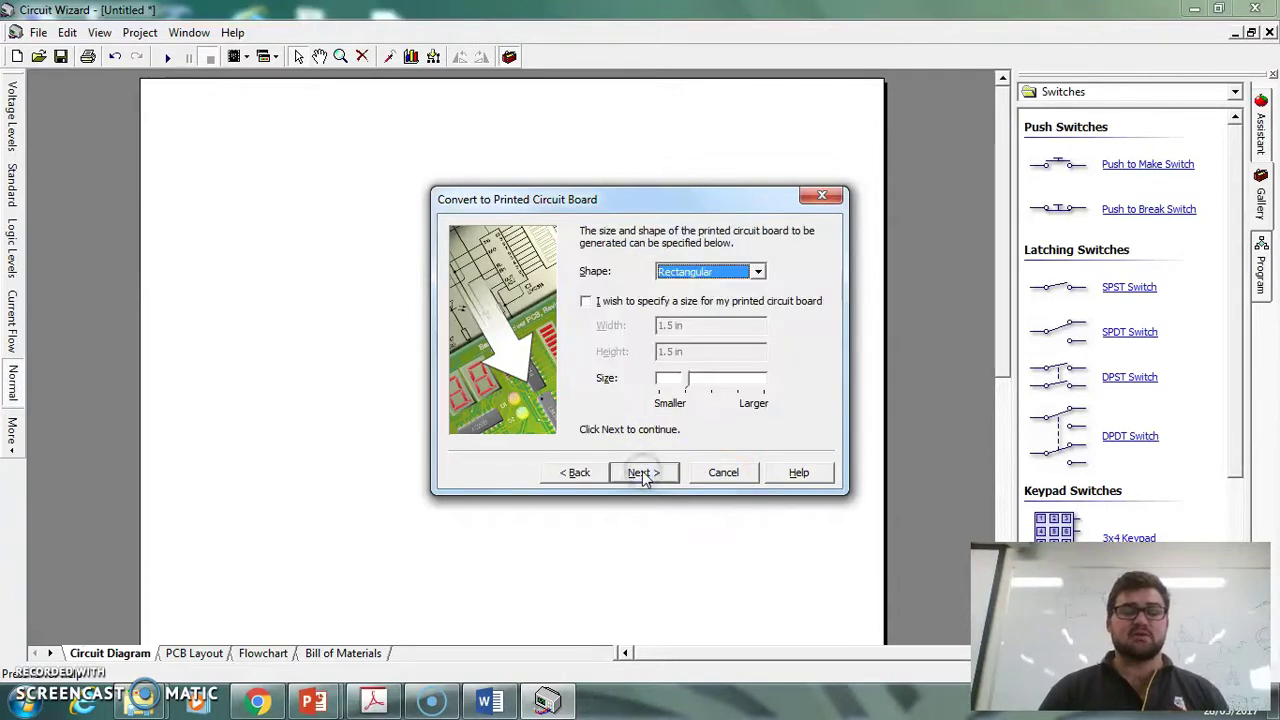
click(756, 271)
click(708, 292)
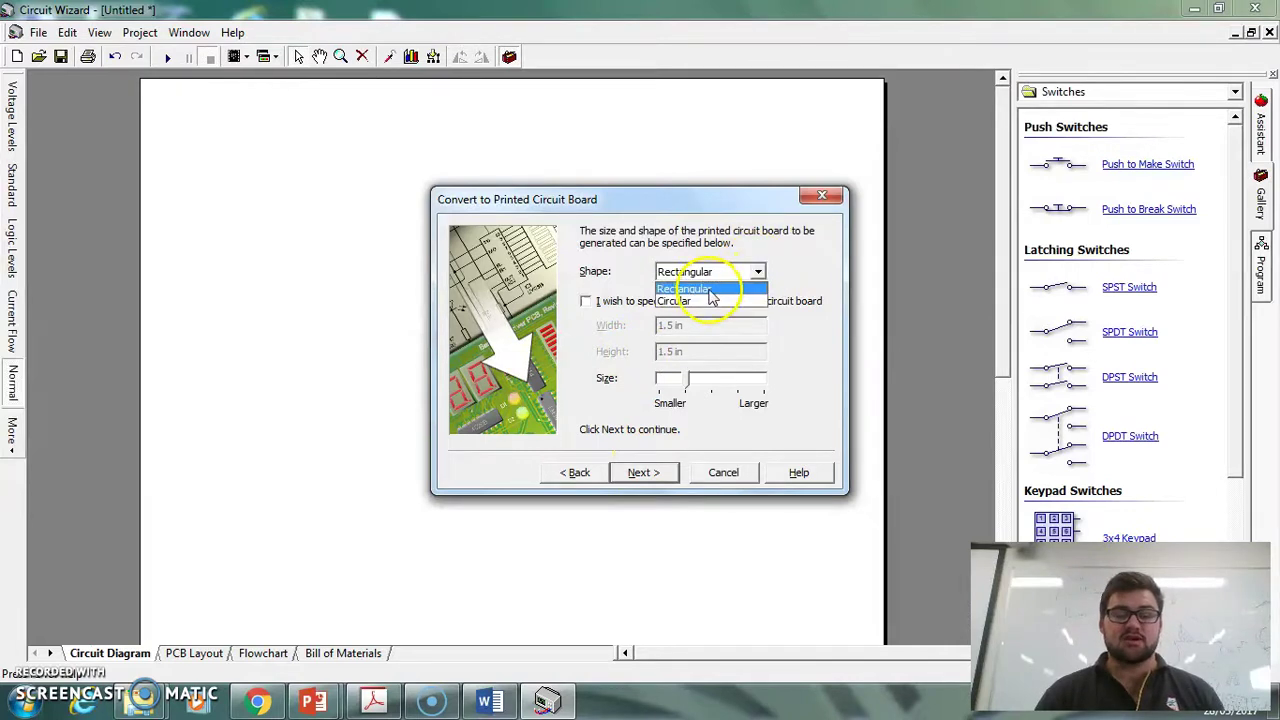
click(706, 289)
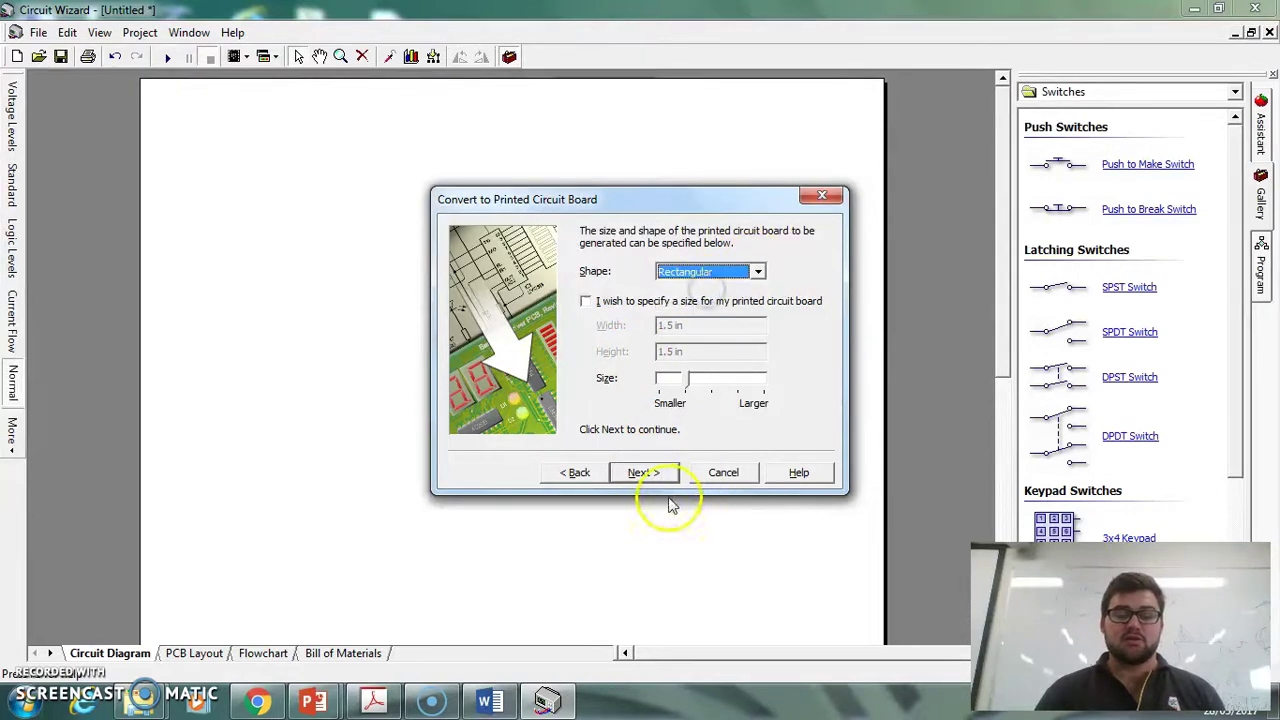
click(646, 474)
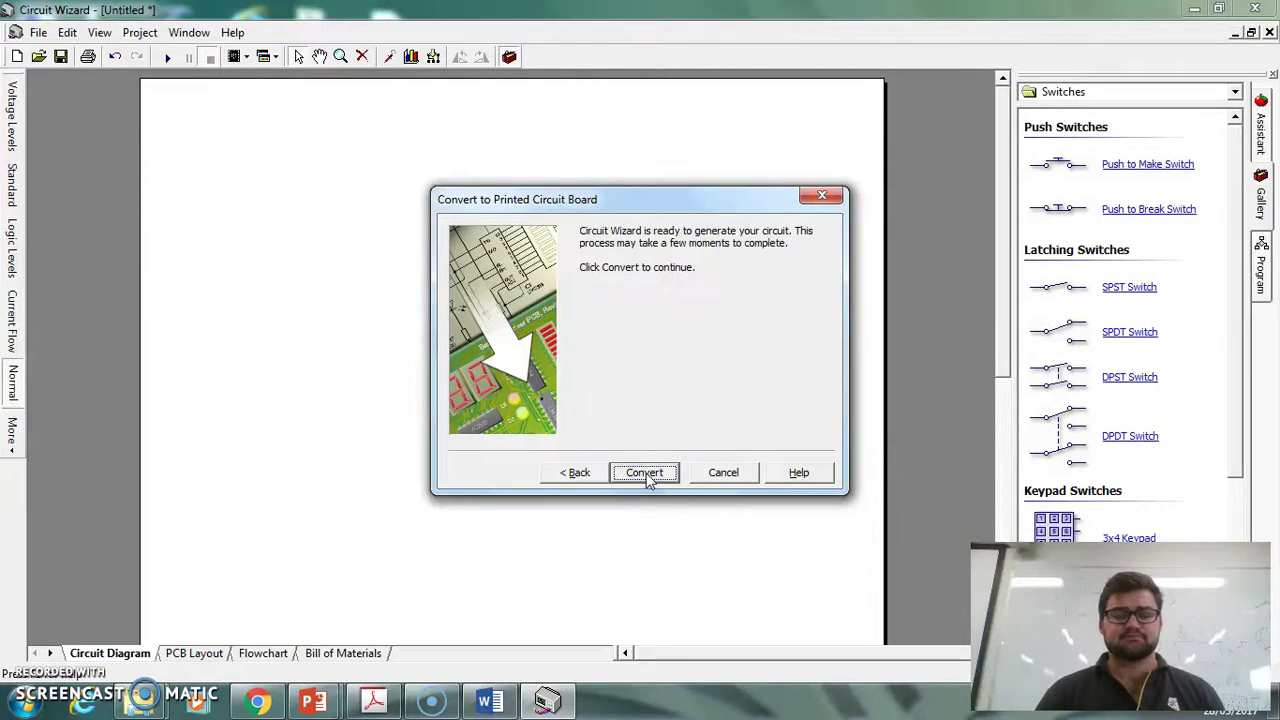
click(645, 473)
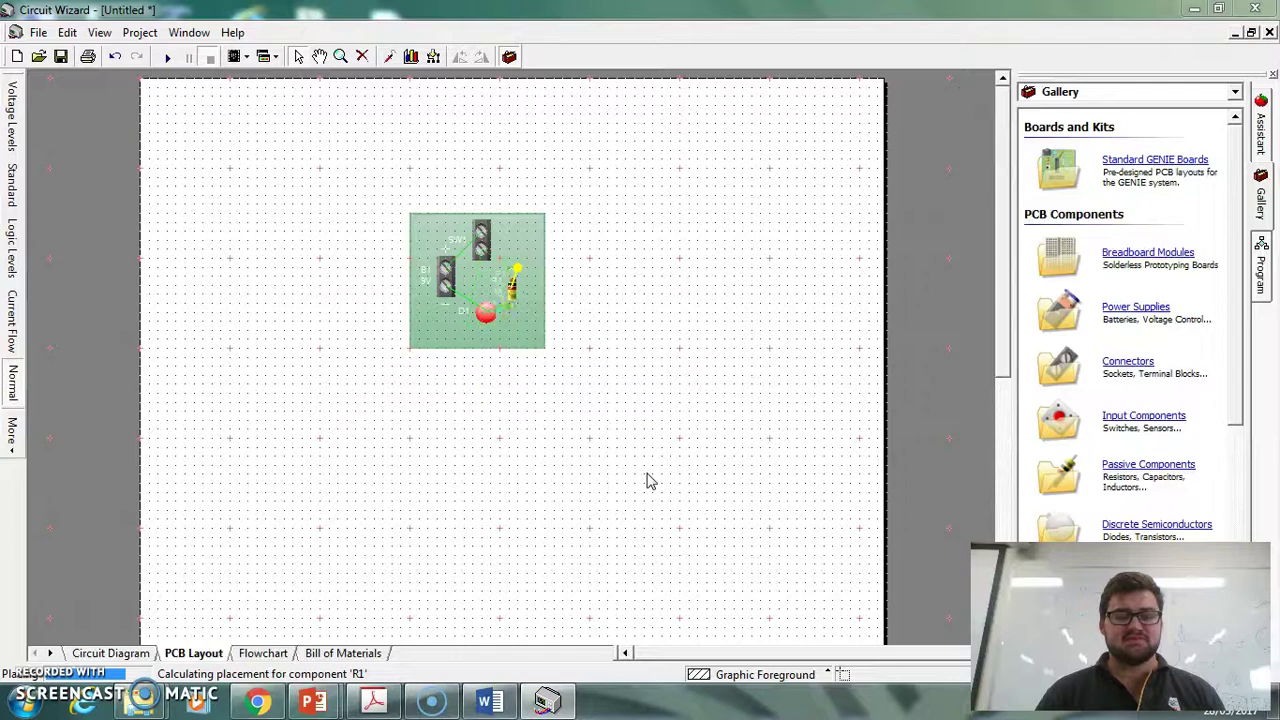
Step: Accept the routing-finished message and rotate switch SW1 anti-clockwise to lie horizontally
click(623, 374)
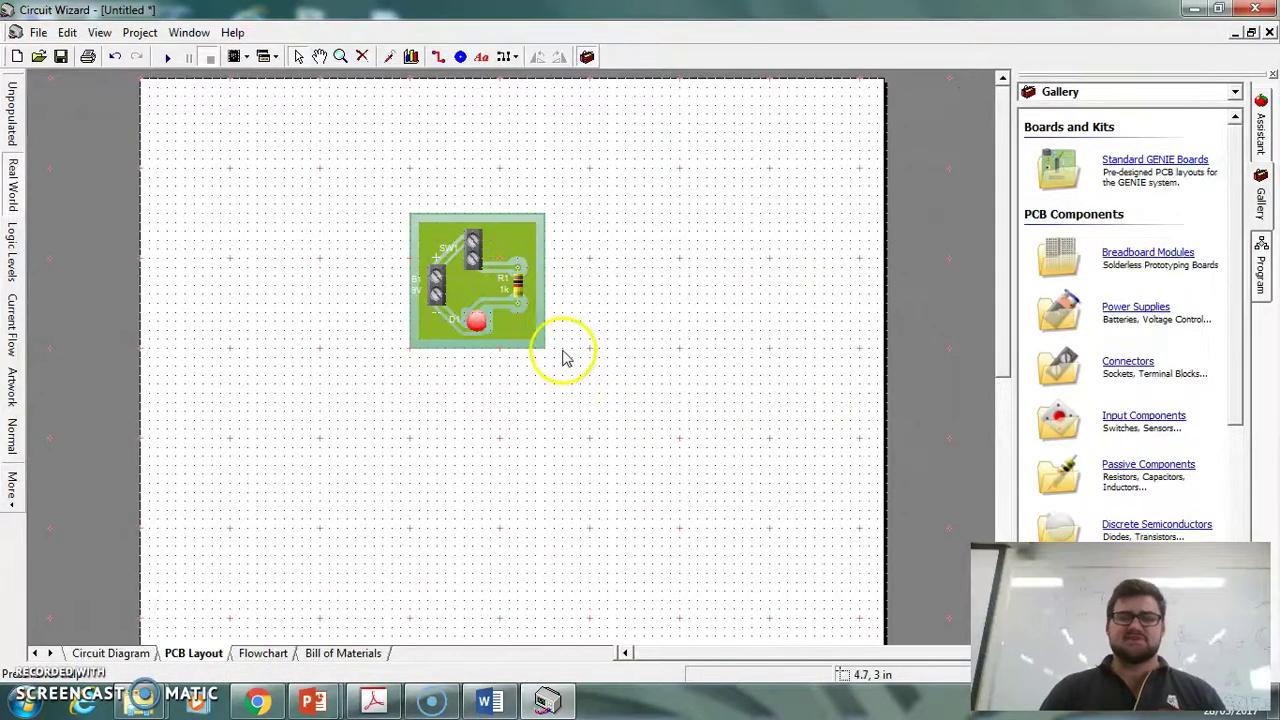
click(472, 255)
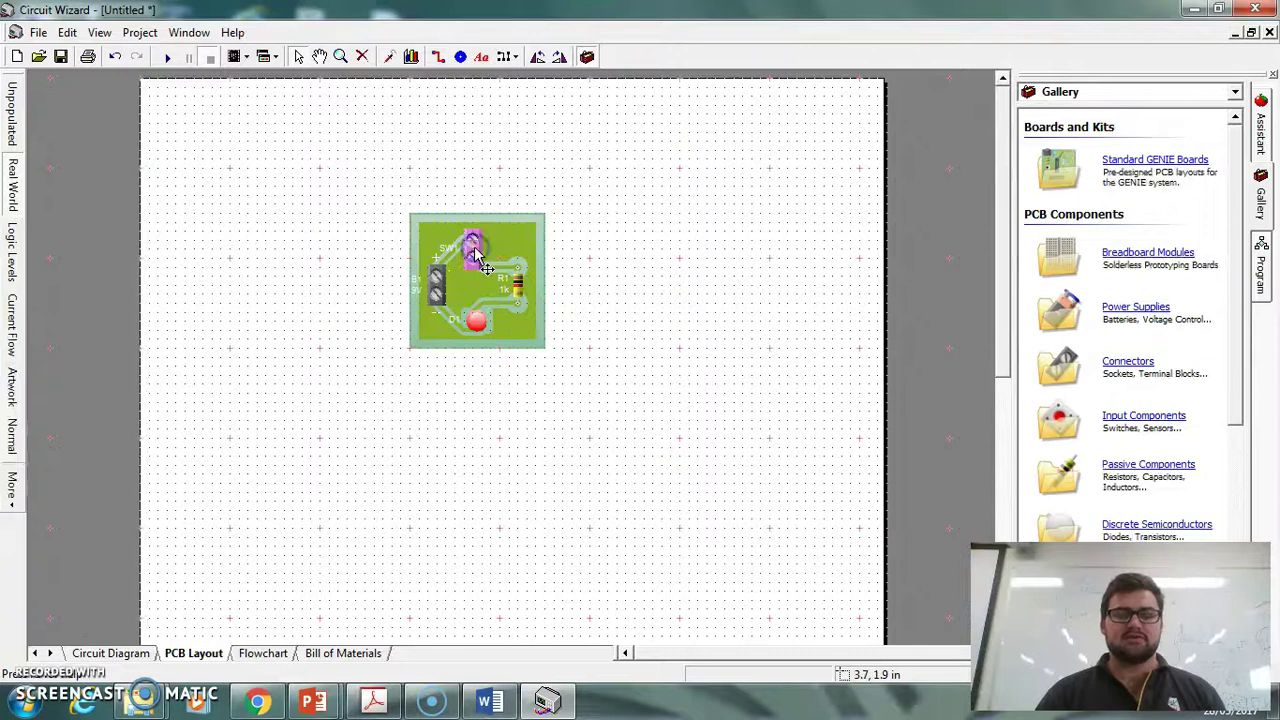
click(537, 57)
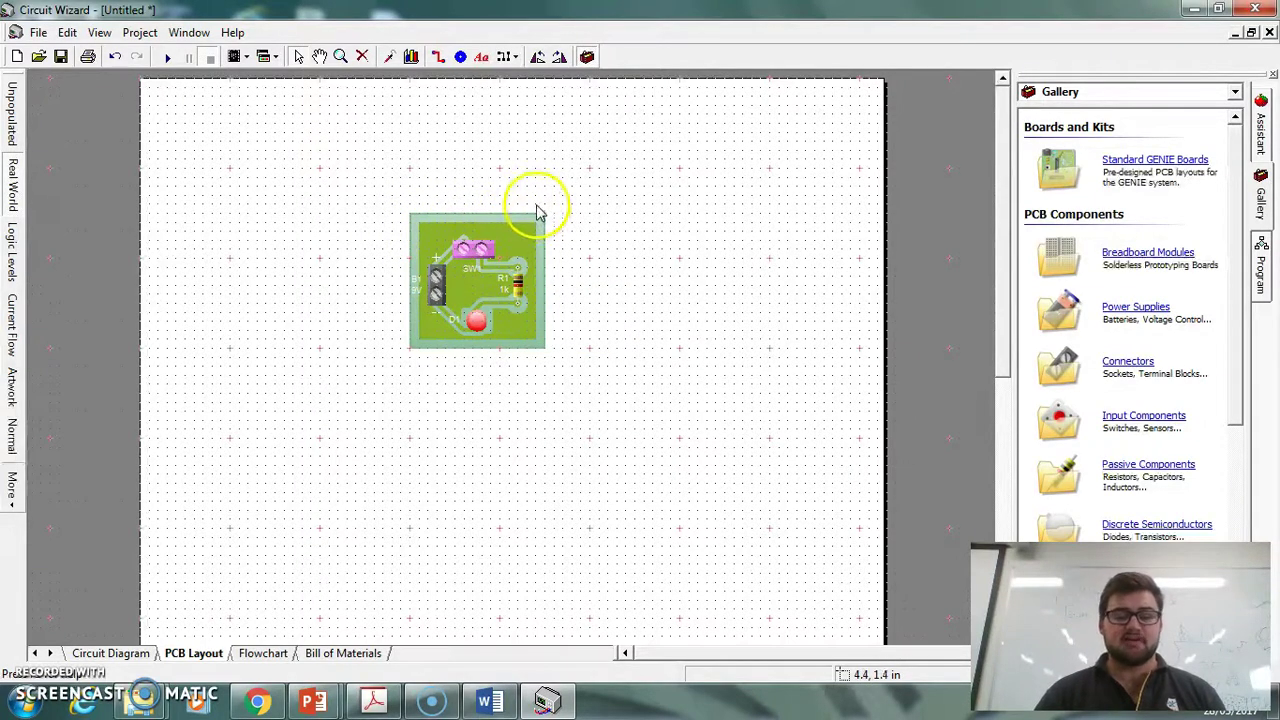
click(593, 230)
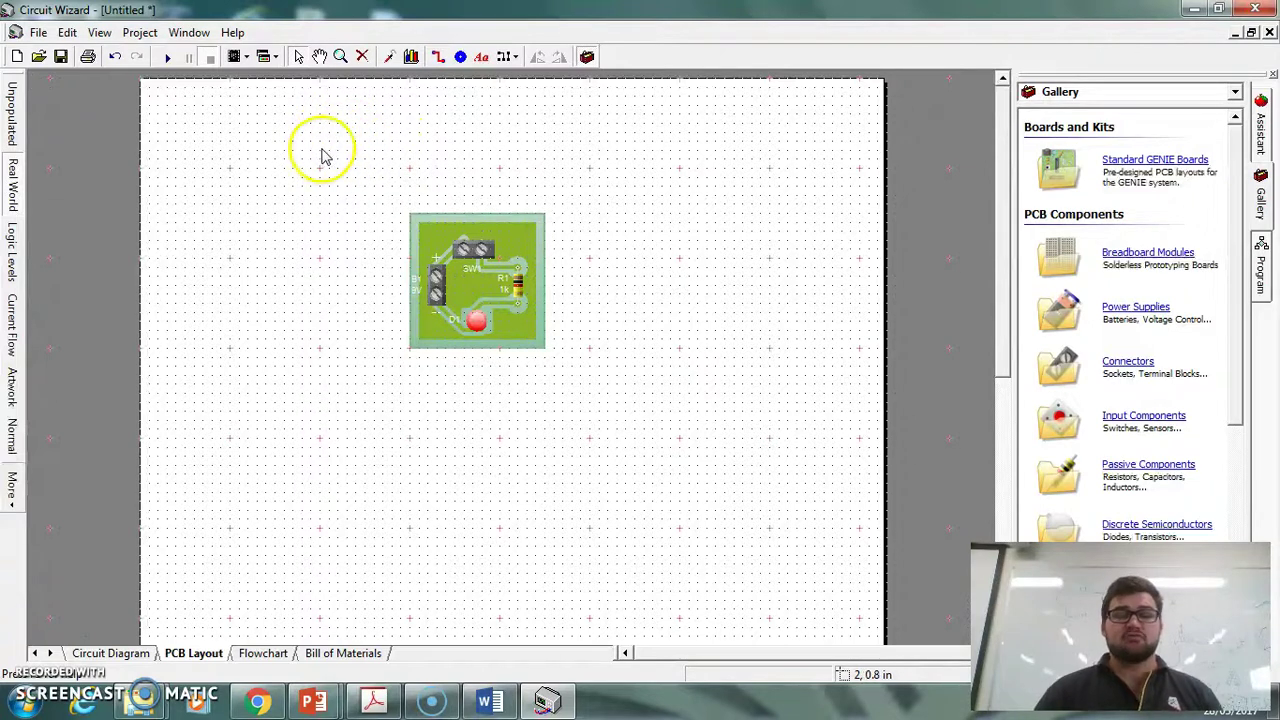
Step: Open the Export Gerber settings from File > CAD/CAM
click(39, 33)
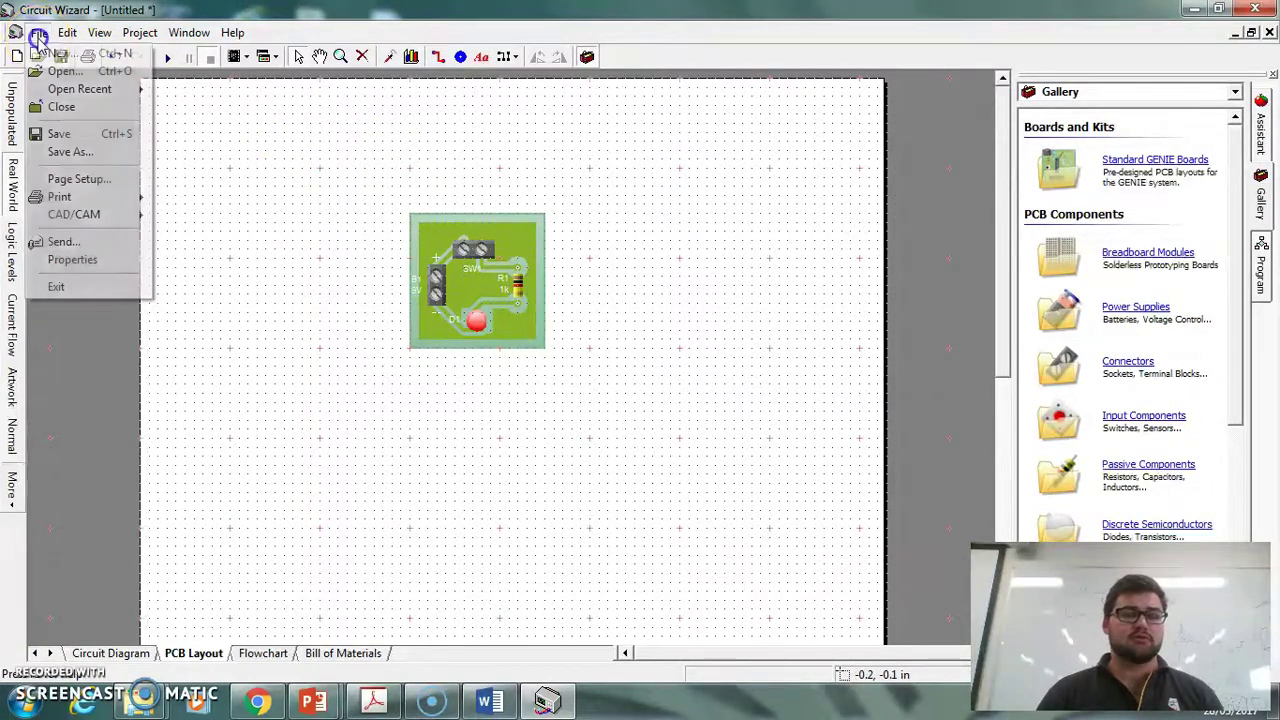
mouse_move(86, 224)
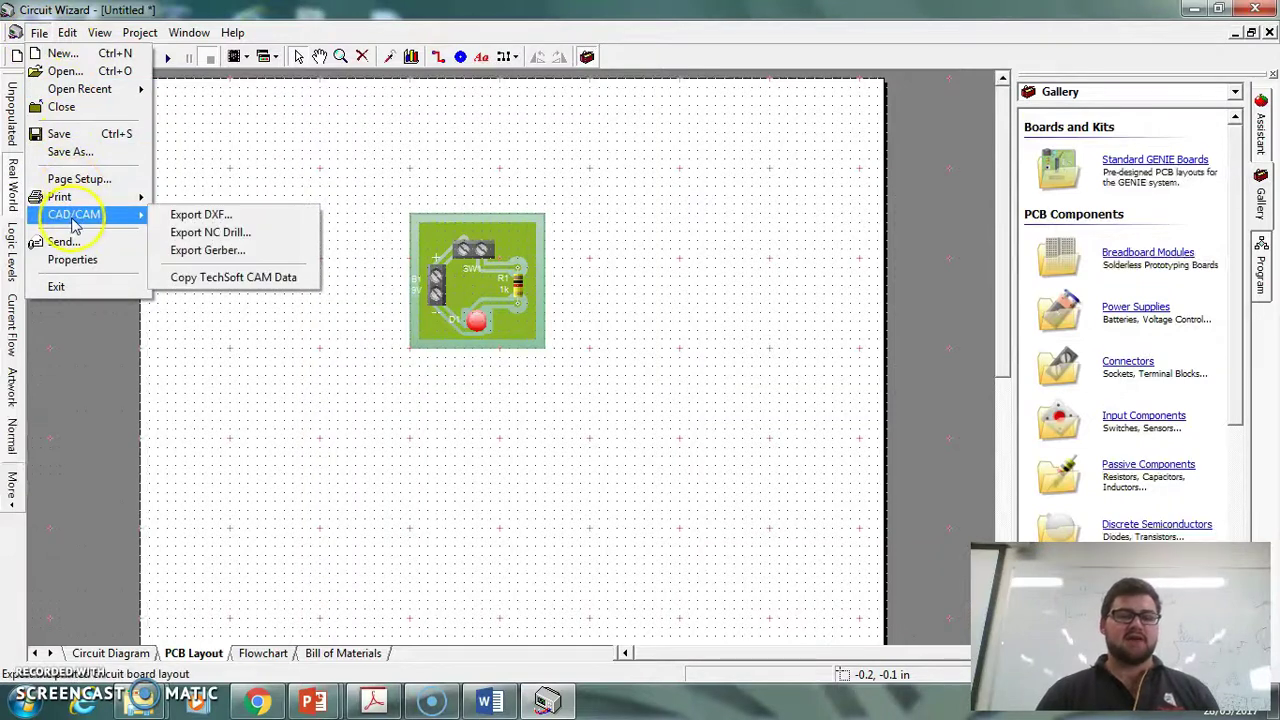
click(255, 252)
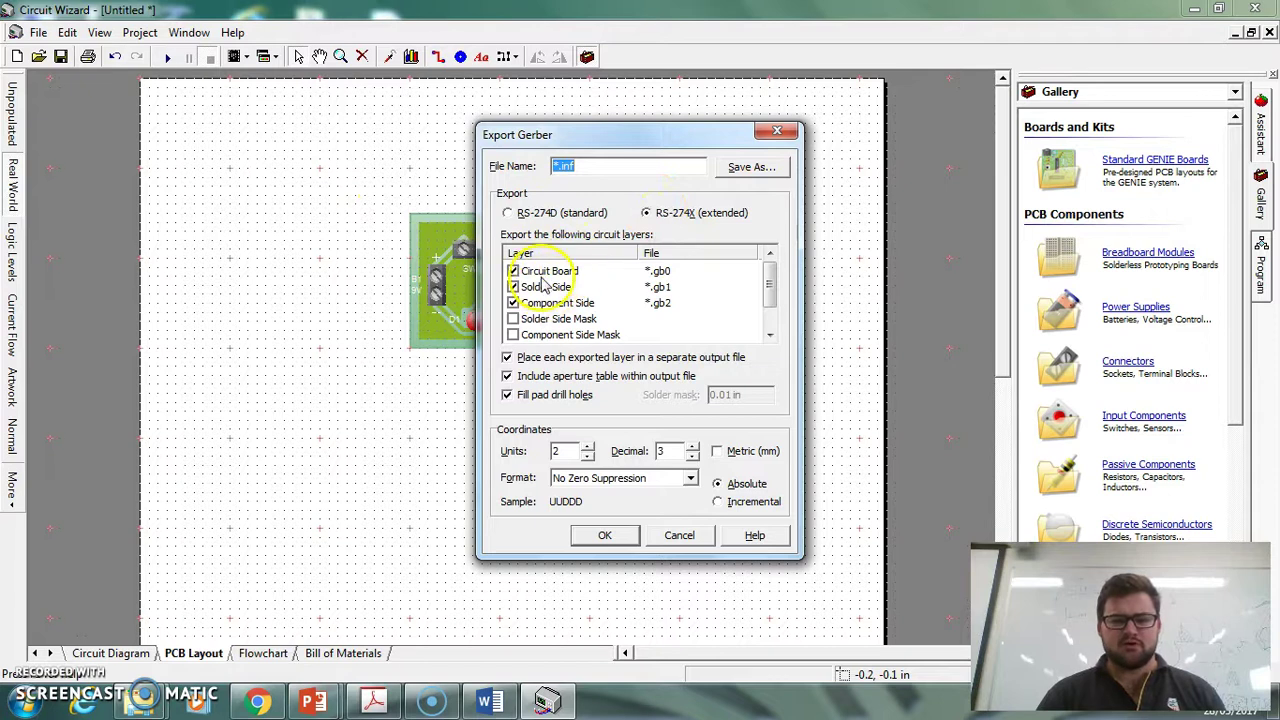
Step: Review the layer list and set the Gerber export file name to 'Basic Torch'
click(773, 293)
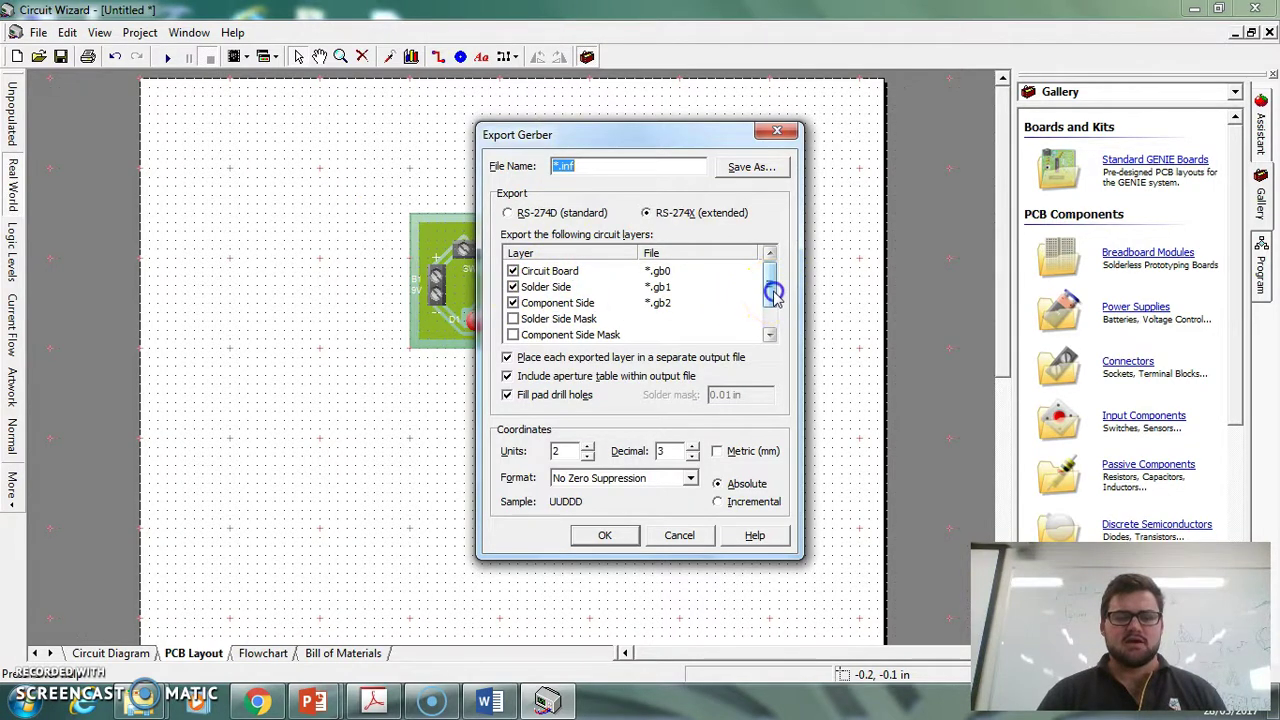
drag(773, 293, 771, 311)
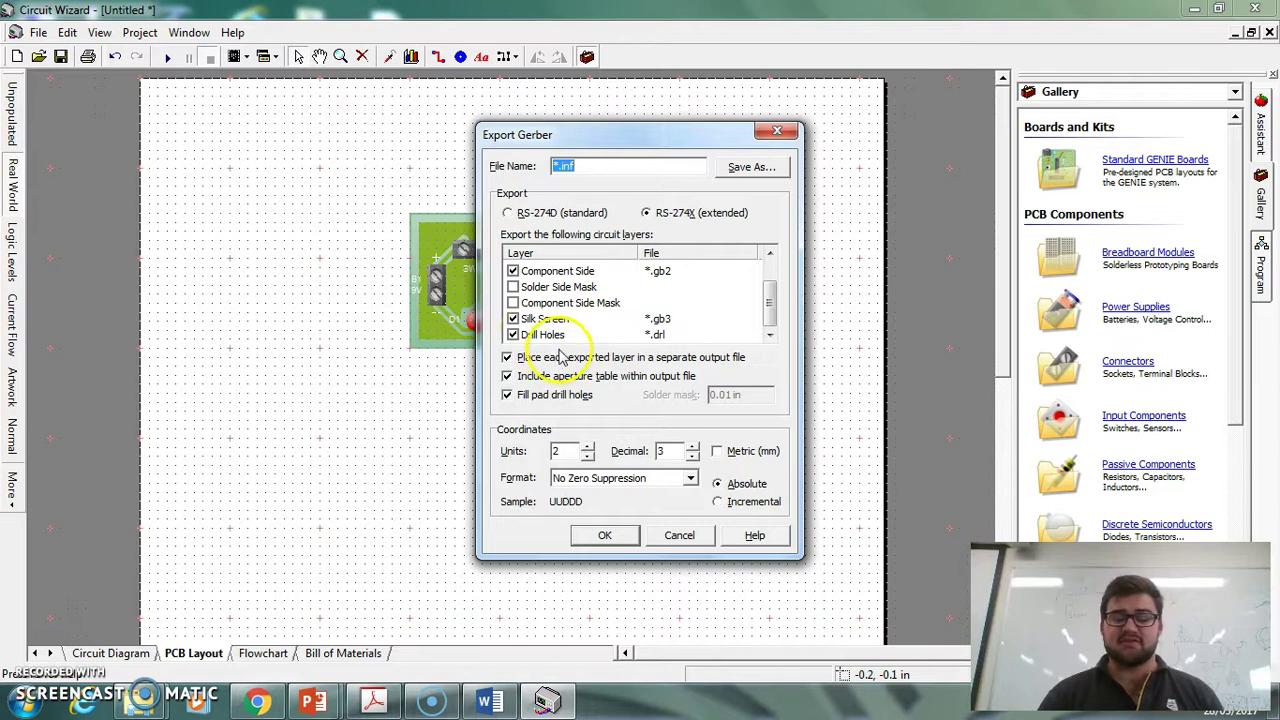
click(645, 291)
click(578, 162)
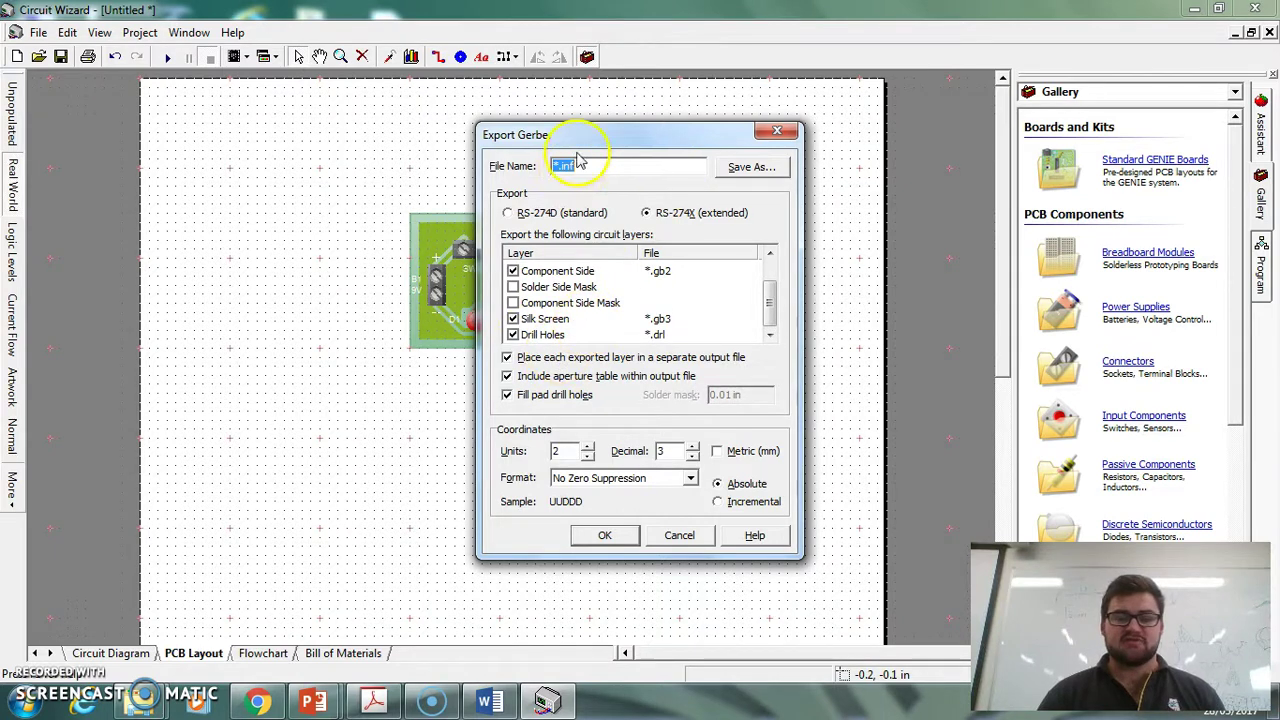
text(Basic Tor)
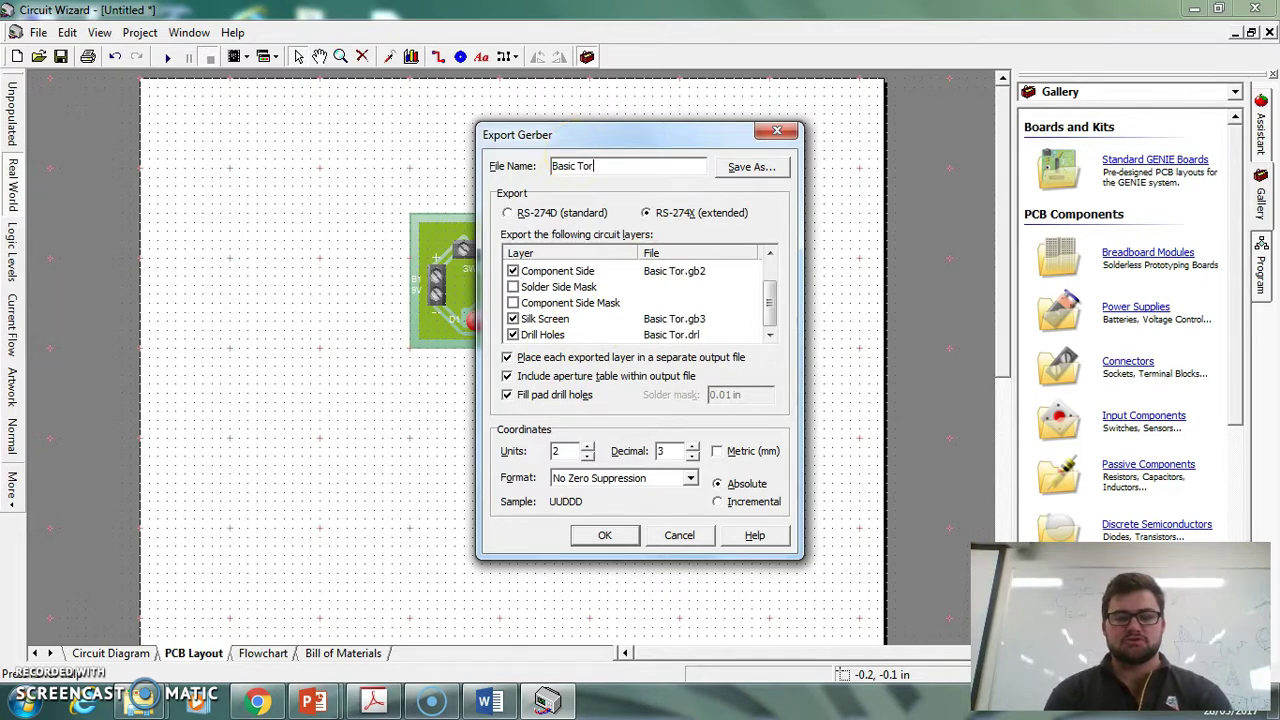
text(ch)
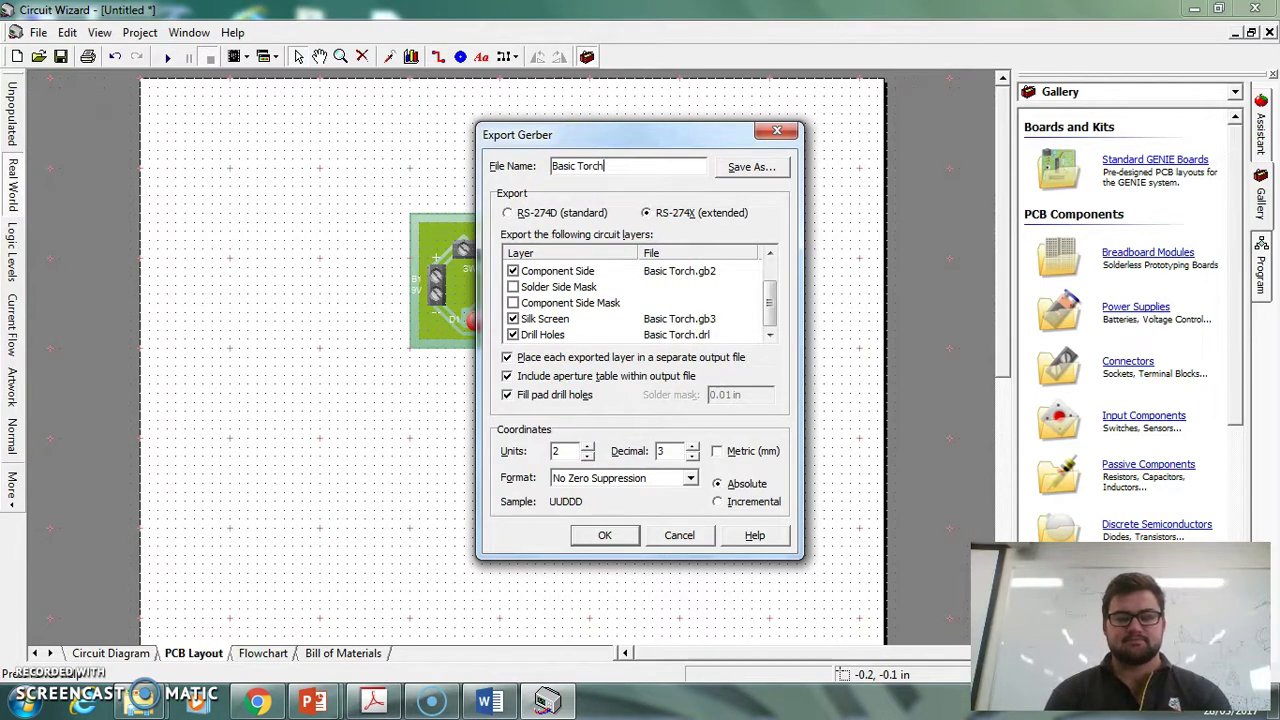
Step: Save the Basic Torch Gerber files to Documents and complete the export
click(751, 168)
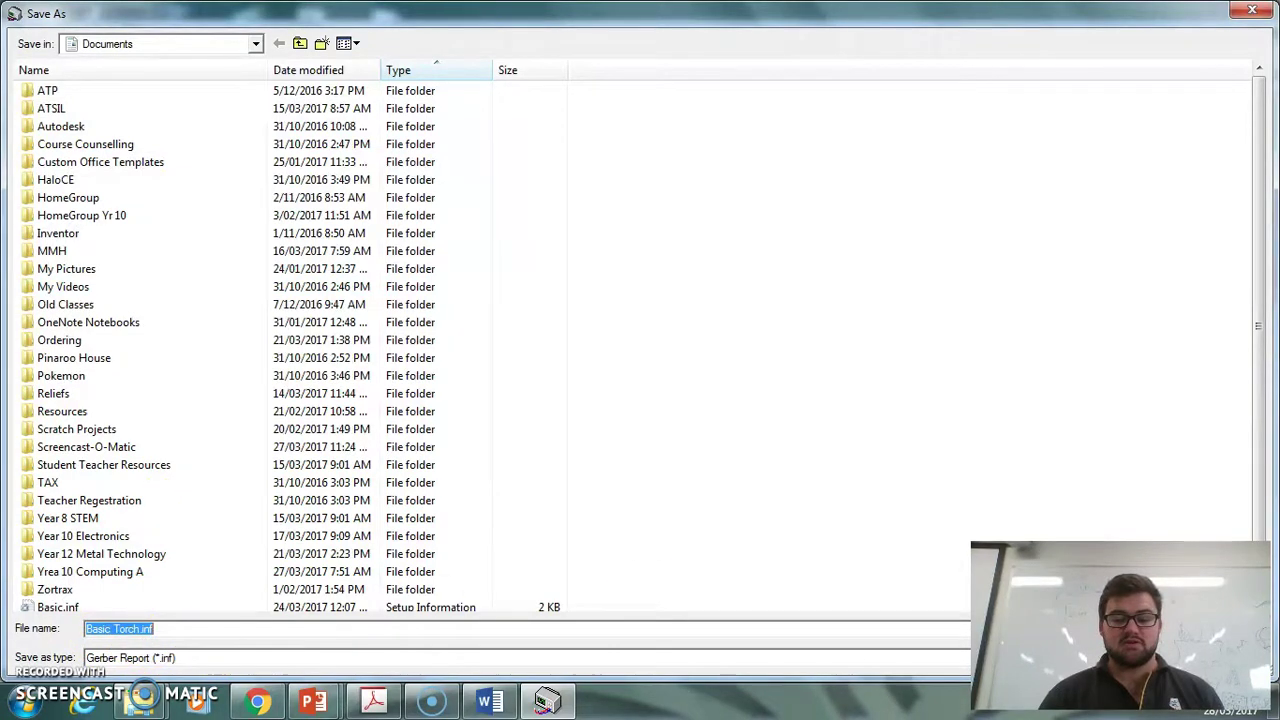
key(Return)
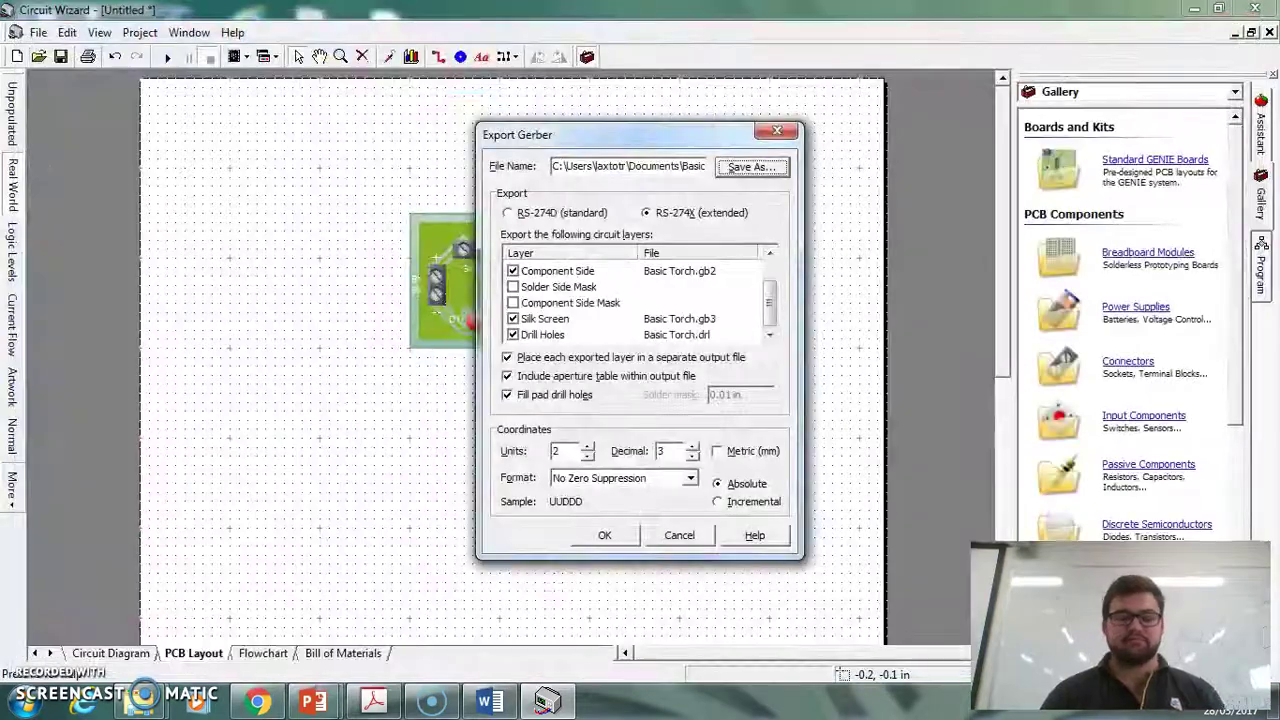
click(606, 536)
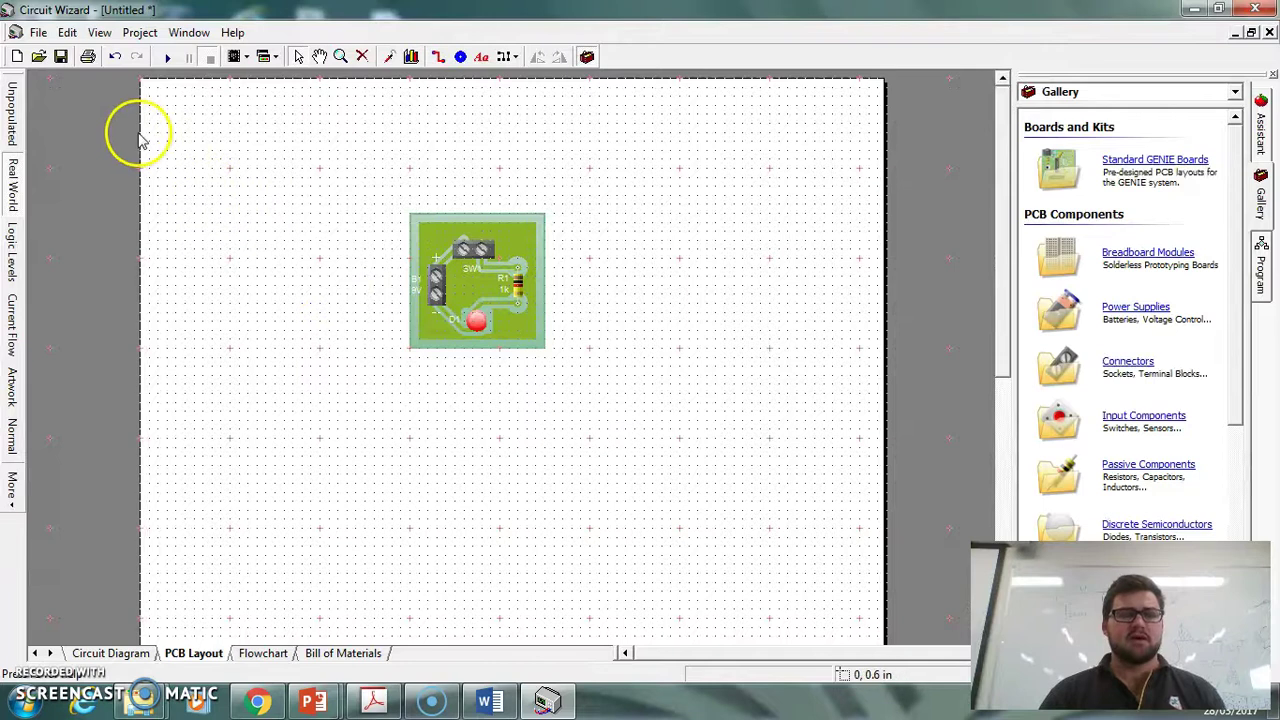
Step: Save the project as Basic.cwz in Documents, replacing the existing file
click(38, 33)
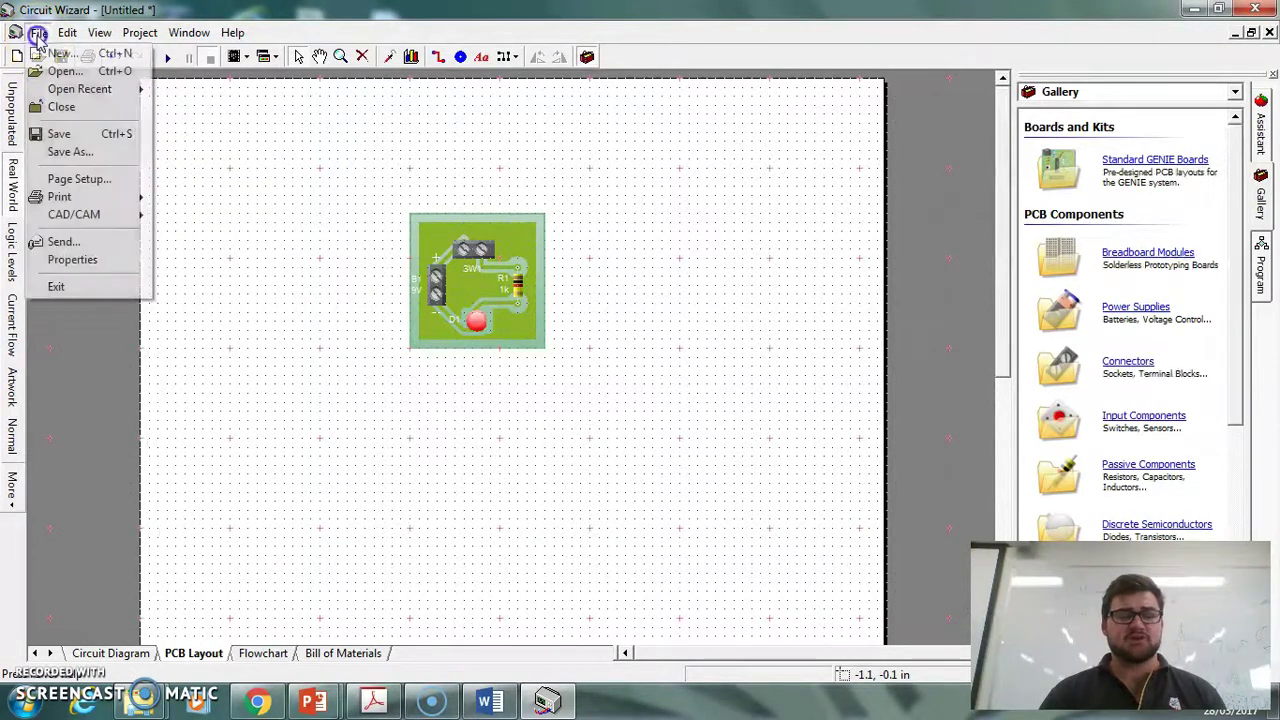
click(58, 137)
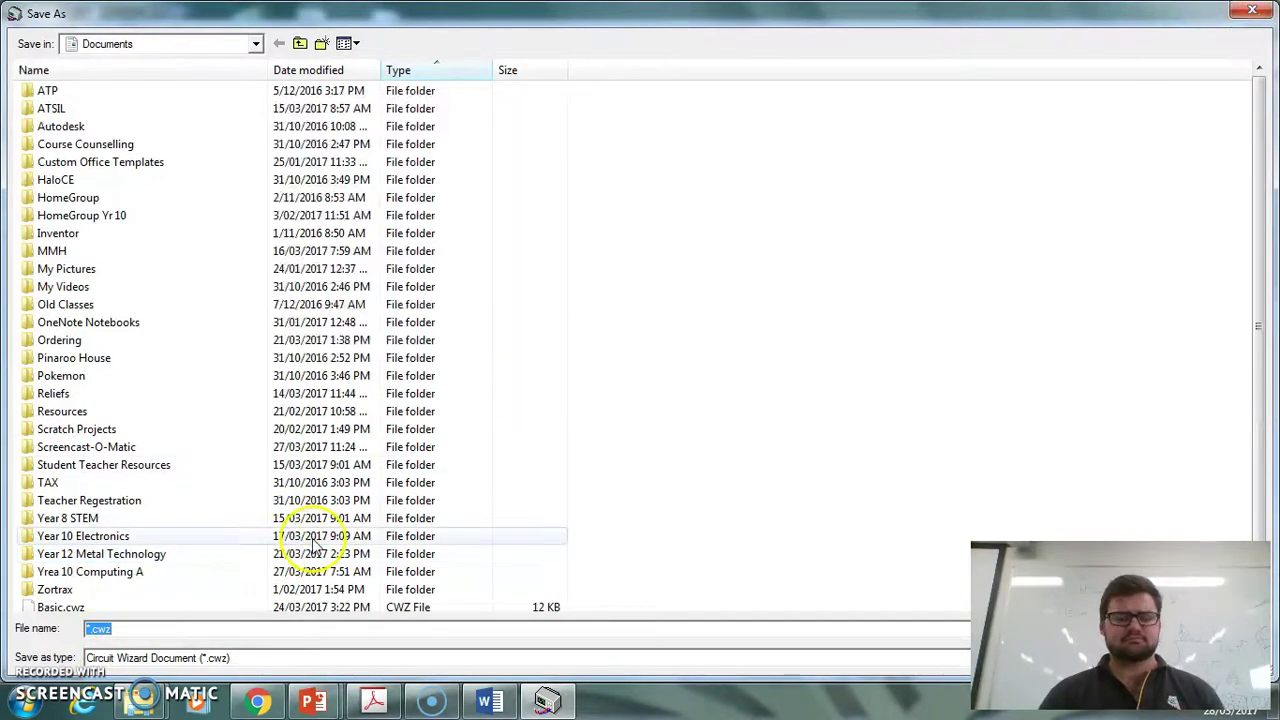
click(52, 607)
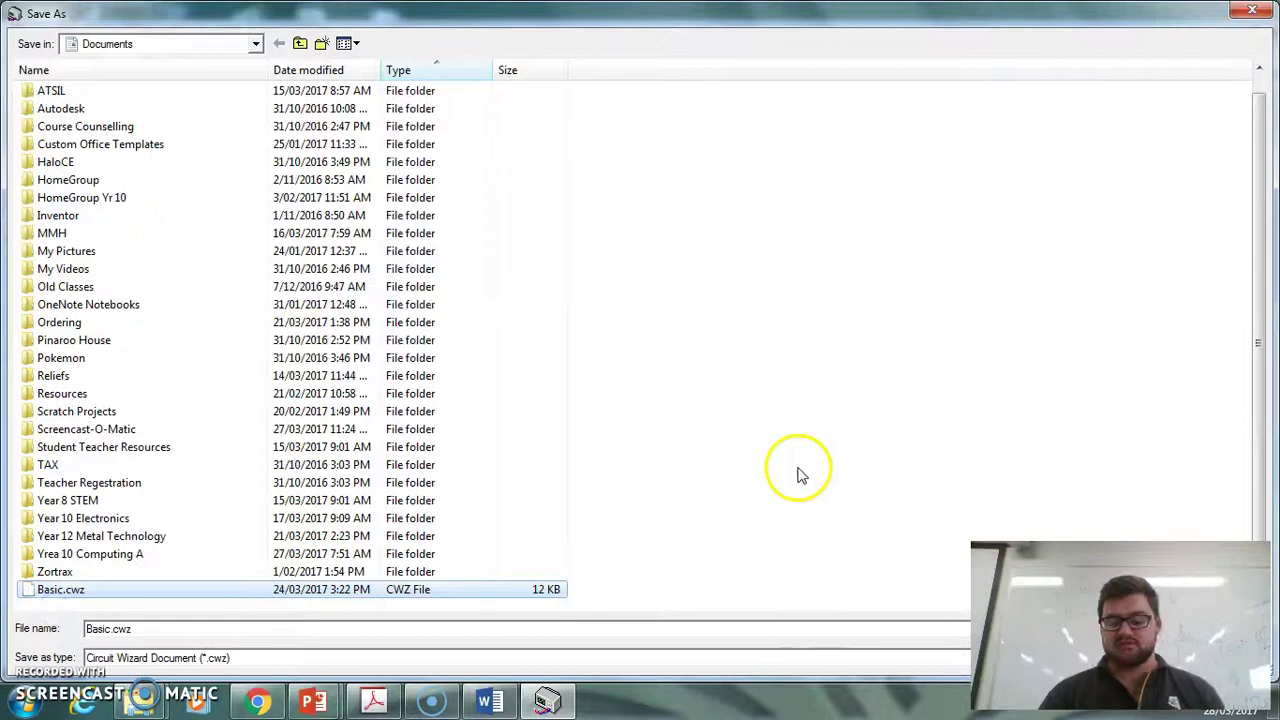
key(Return)
click(700, 358)
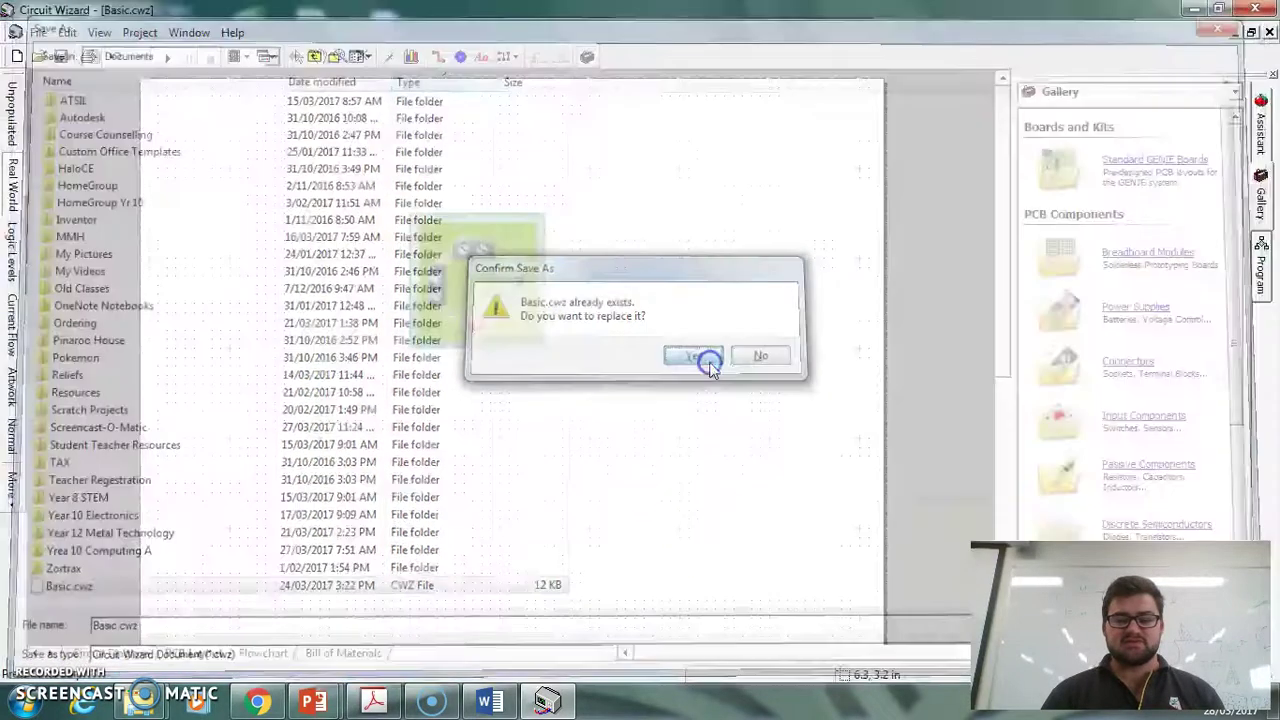